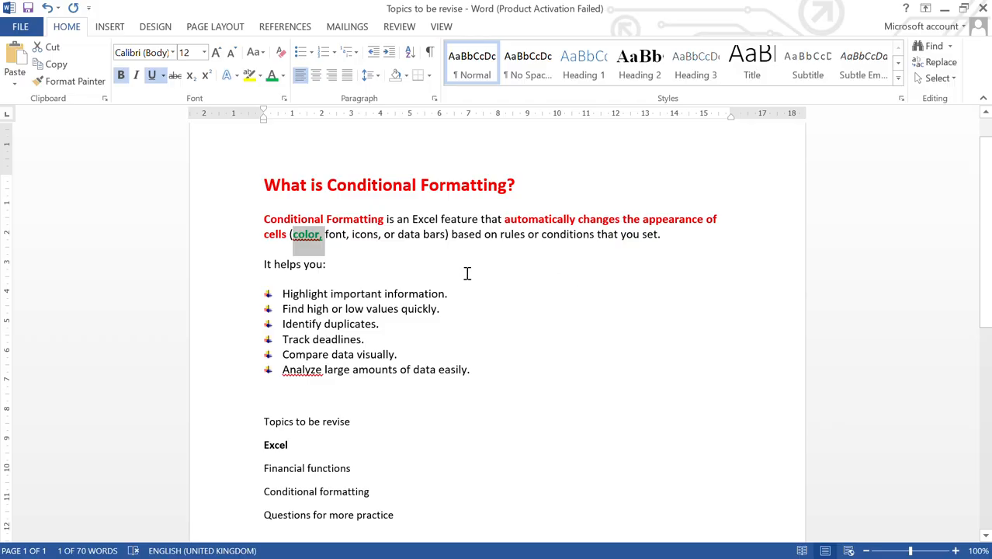
Step: Change the word "color," in the first paragraph to the red Standard font colour
left_click(323, 236)
left_click_drag(323, 236, 293, 236)
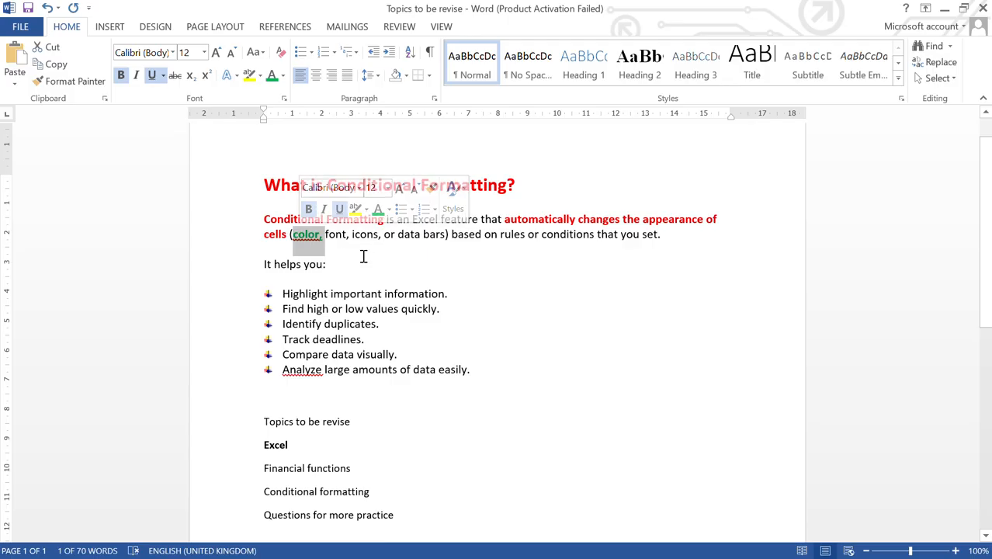
left_click(325, 235)
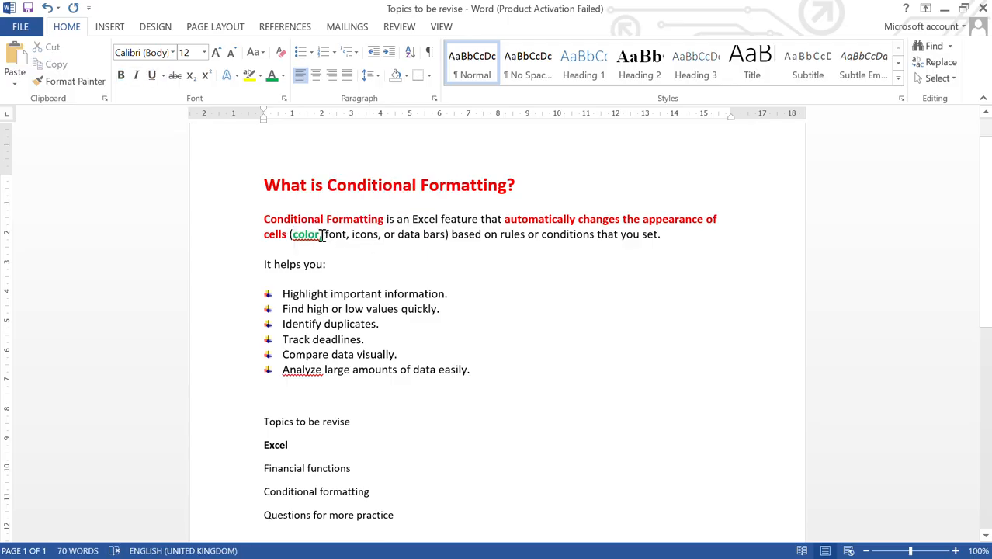
left_click_drag(325, 235, 292, 235)
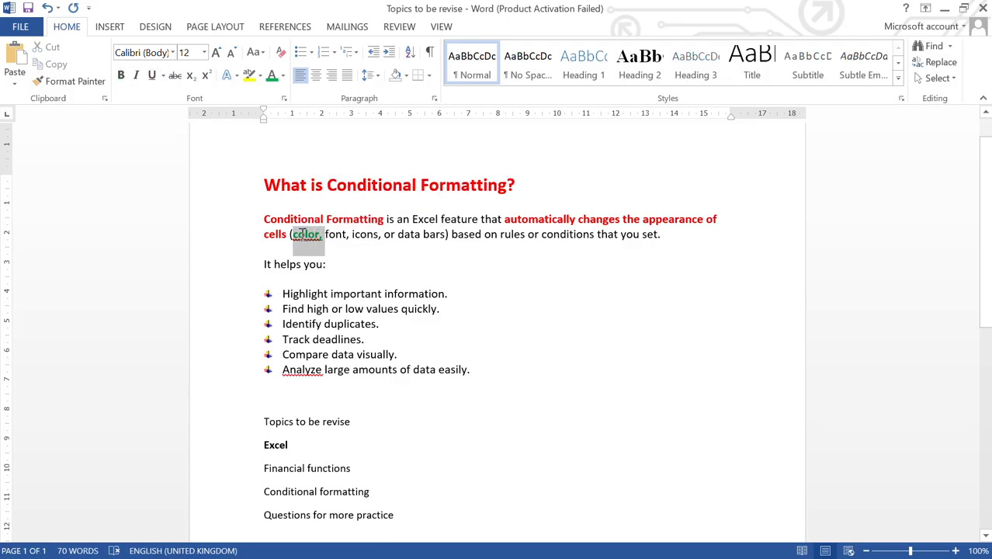
left_click(283, 75)
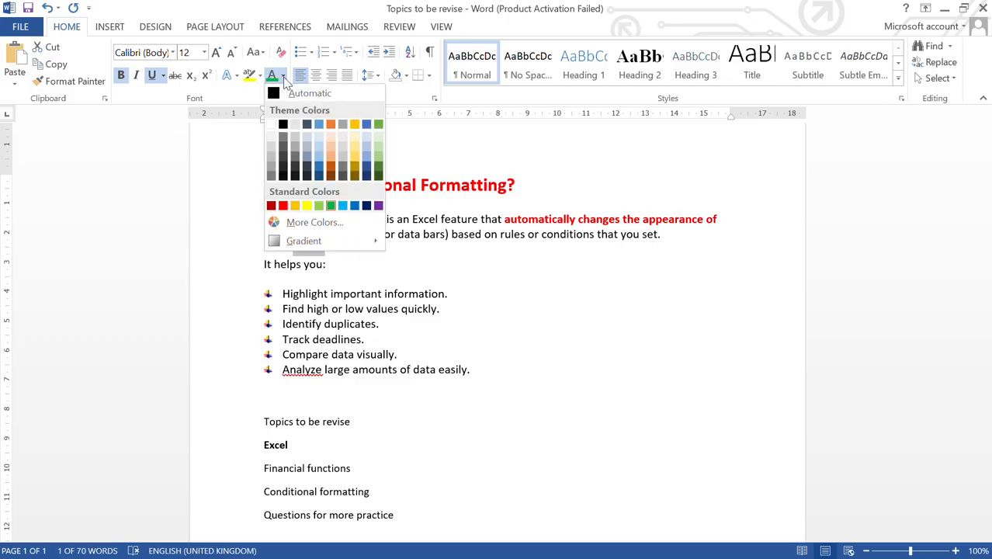
left_click(282, 205)
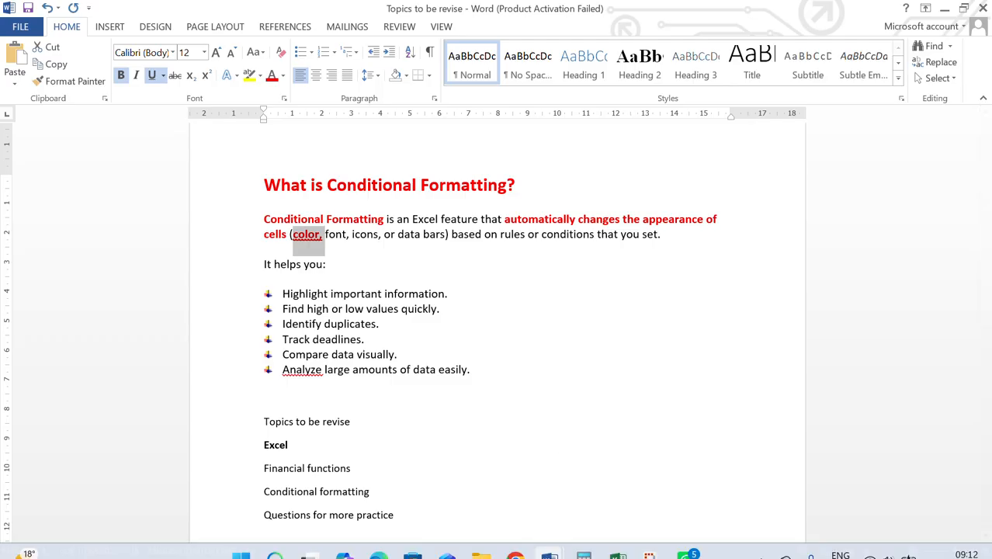
Step: Switch to the Book2 workbook and select the MARKS values in B2:B6
mouse_move(614, 548)
left_click(645, 446)
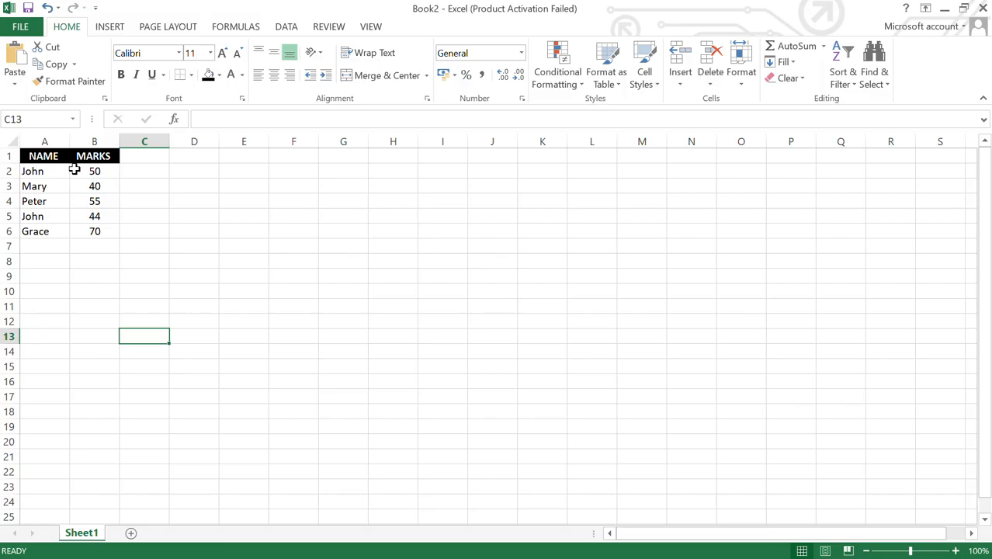
left_click_drag(74, 171, 96, 232)
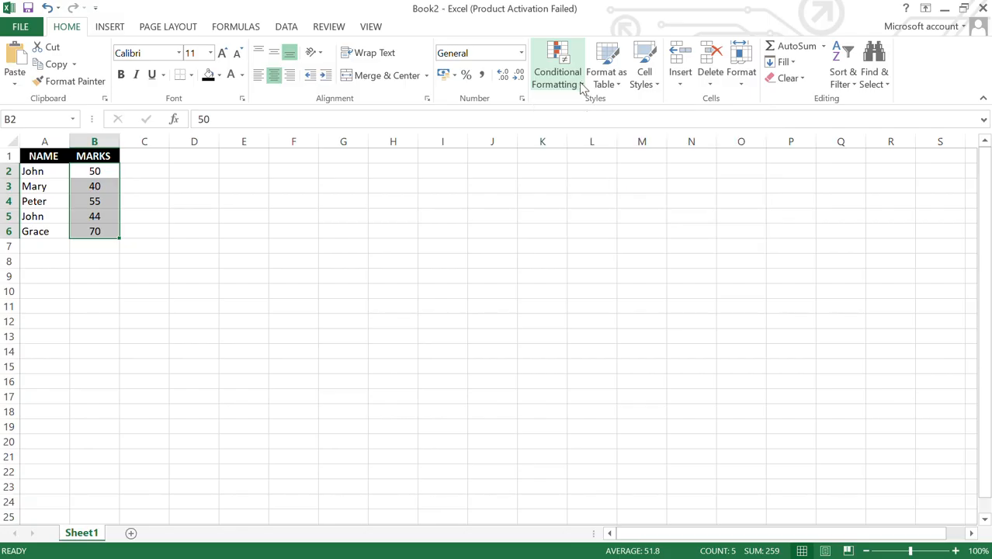
Step: Start a Conditional Formatting Highlight Cells 'Greater Than' rule for the selected marks
left_click(581, 85)
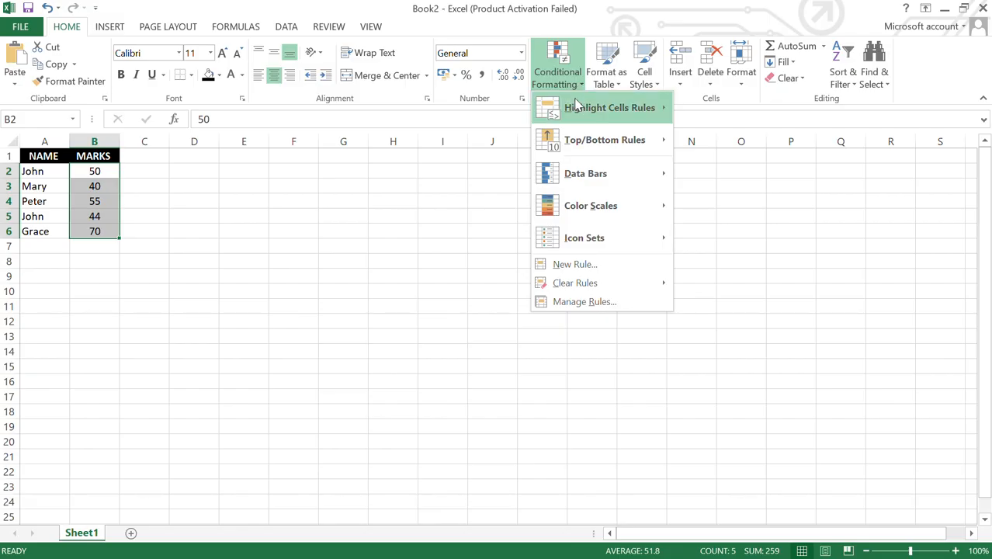
mouse_move(577, 109)
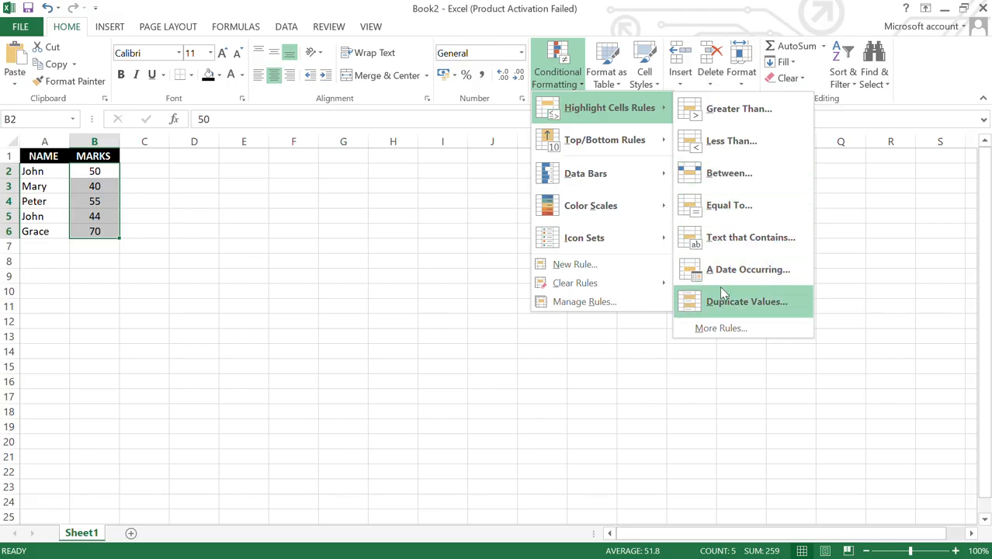
left_click(701, 114)
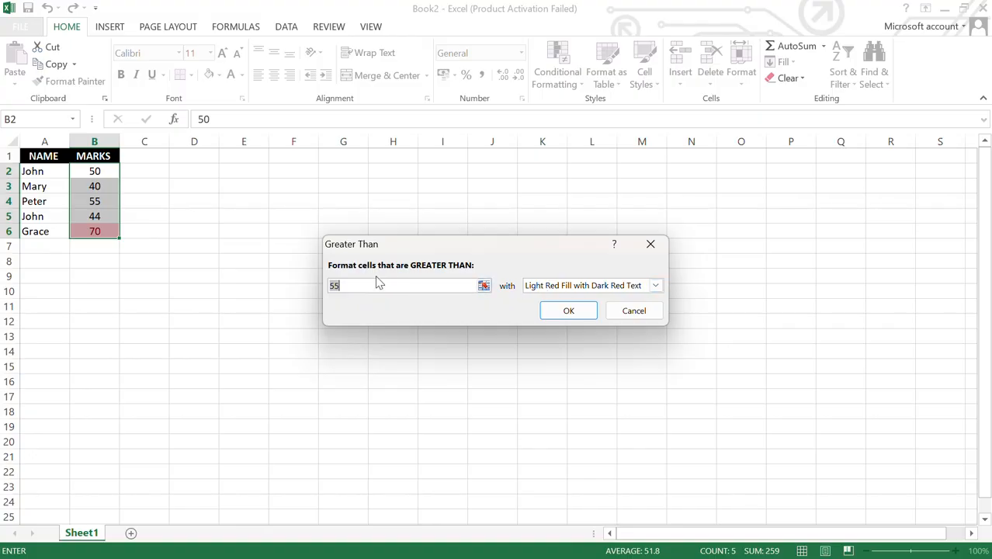
Step: Enter 49 as the Greater Than threshold so 50, 55 and 70 qualify
type("49")
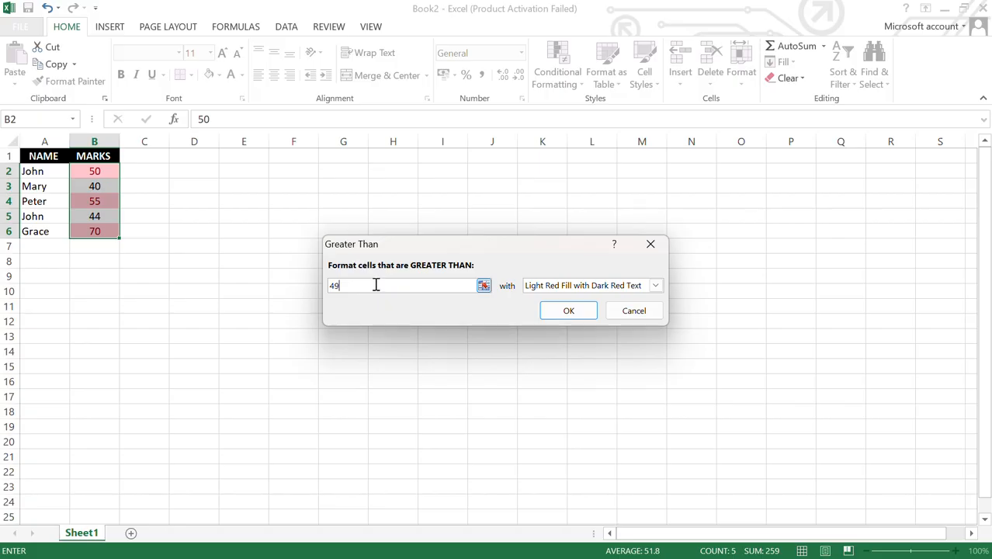
key("BackSpace")
key("BackSpace")
type("50")
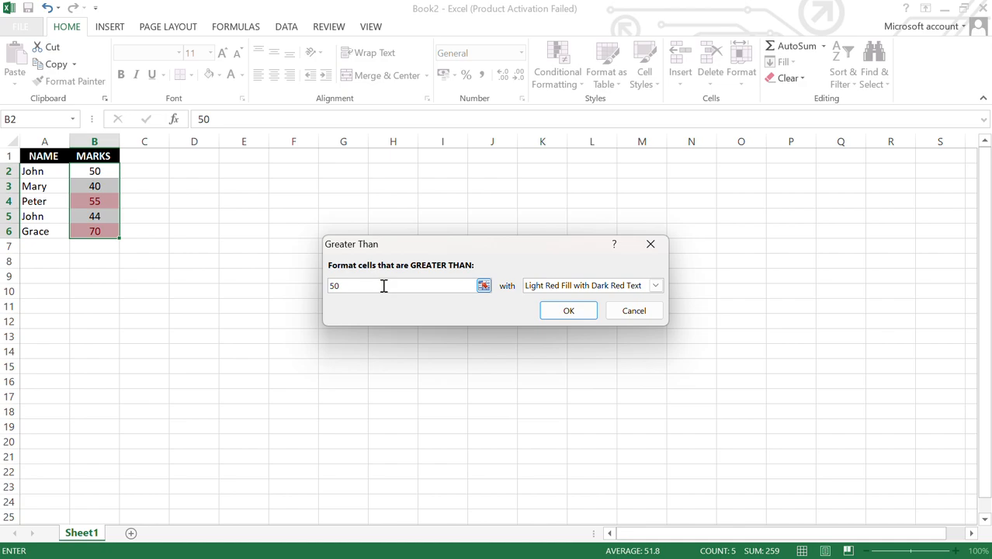
key("BackSpace")
key("BackSpace")
type("49")
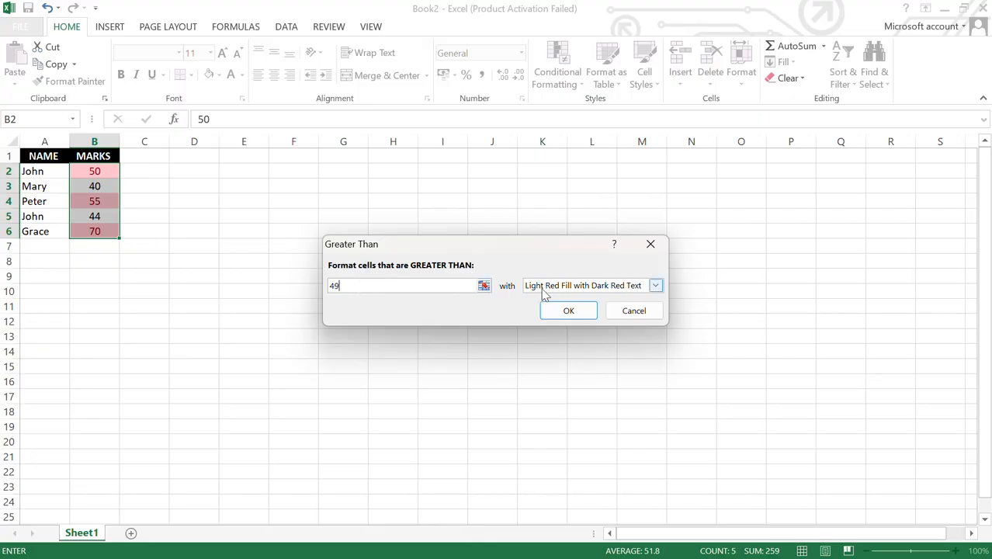
Step: Choose Custom Format from the rule's highlight format list
left_click(656, 287)
left_click(656, 287)
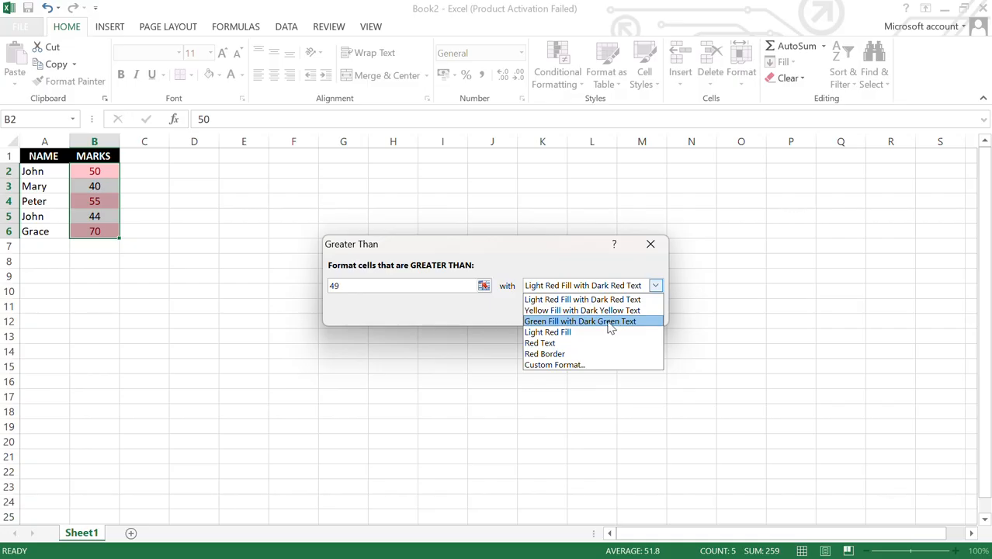
left_click(555, 365)
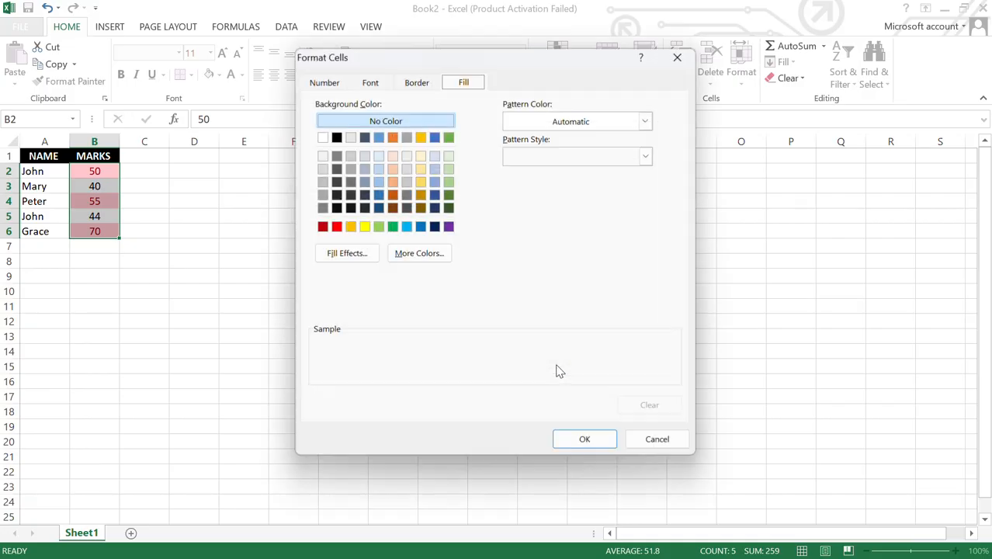
Step: Give the greater-than-49 rule a green cell fill and apply it
left_click(392, 227)
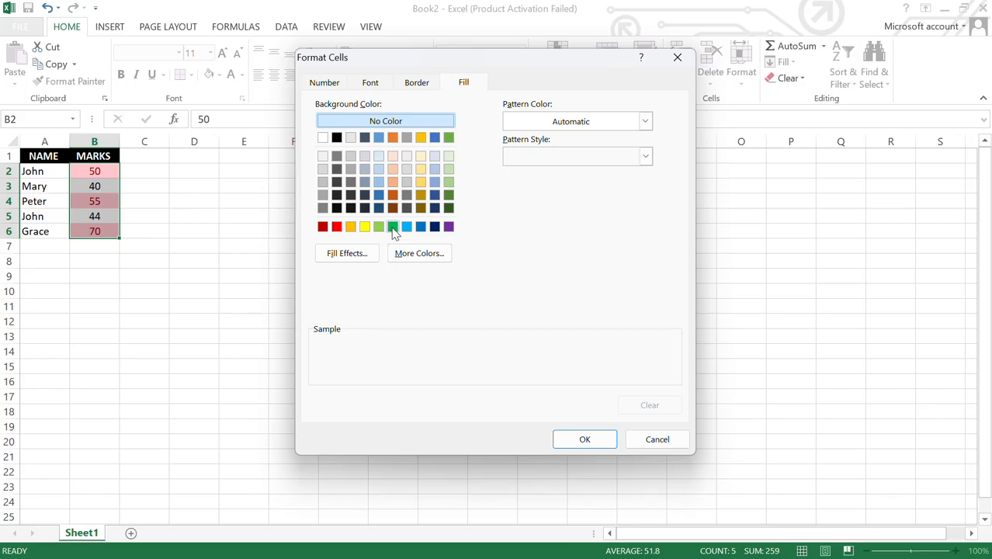
left_click(575, 441)
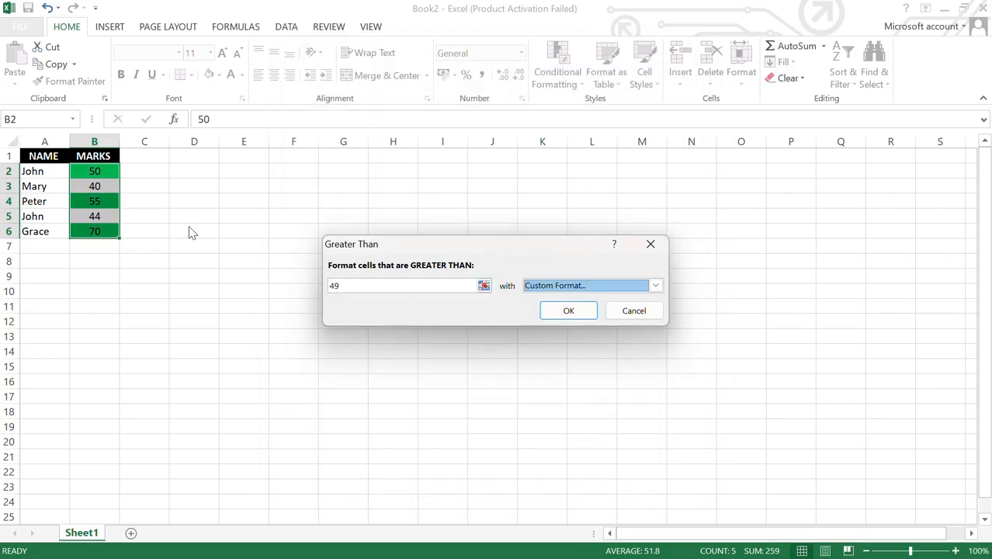
left_click(565, 309)
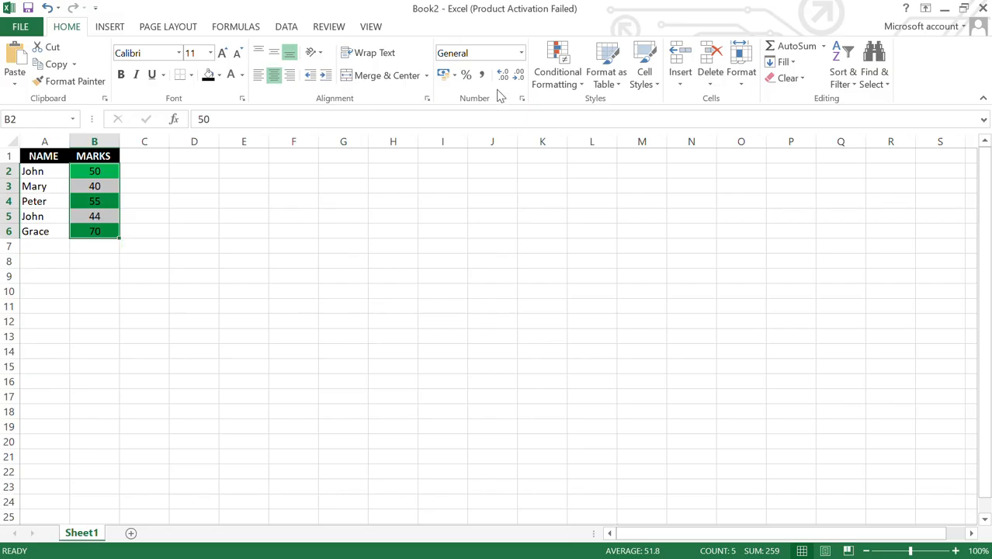
left_click(585, 86)
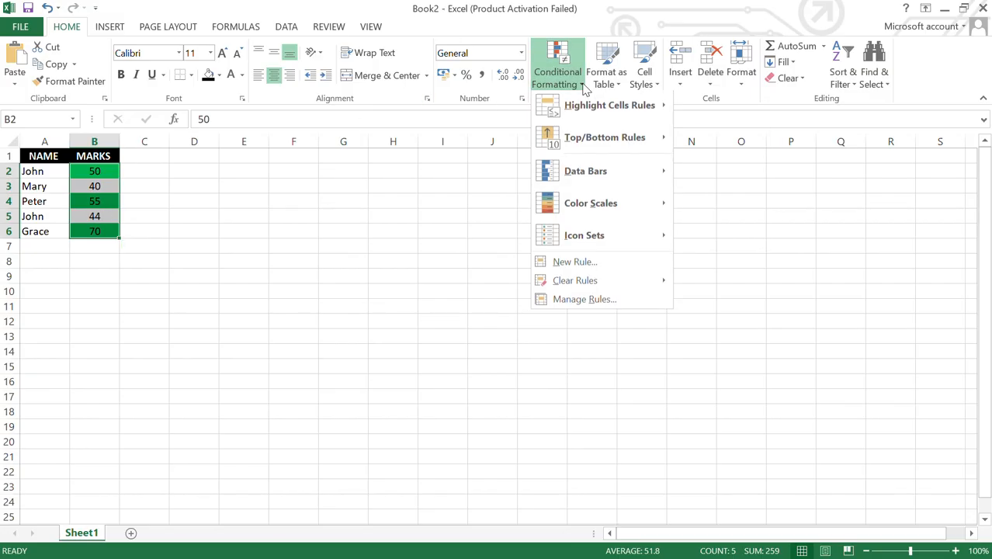
Step: Start a Highlight Cells 'Less Than' rule with a threshold of 50
mouse_move(580, 110)
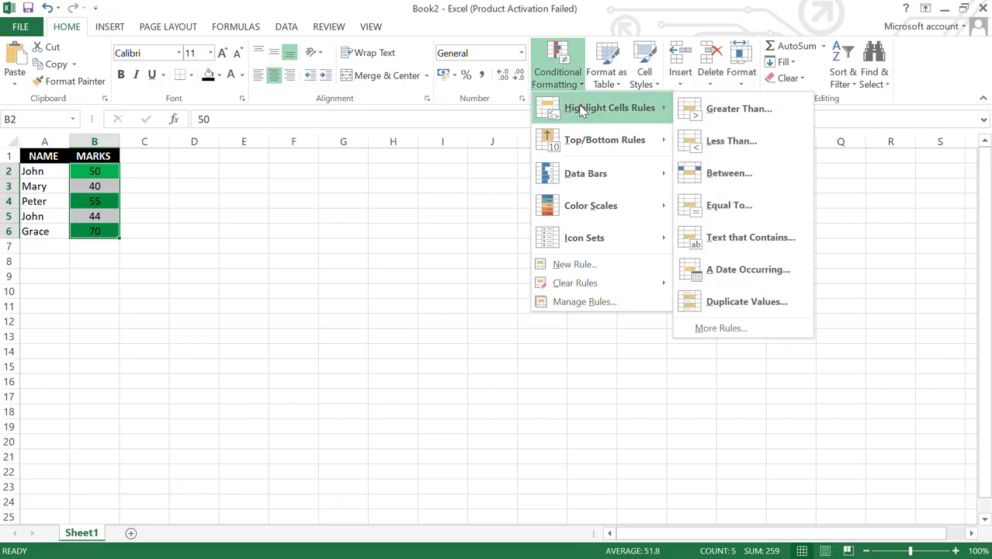
left_click(723, 143)
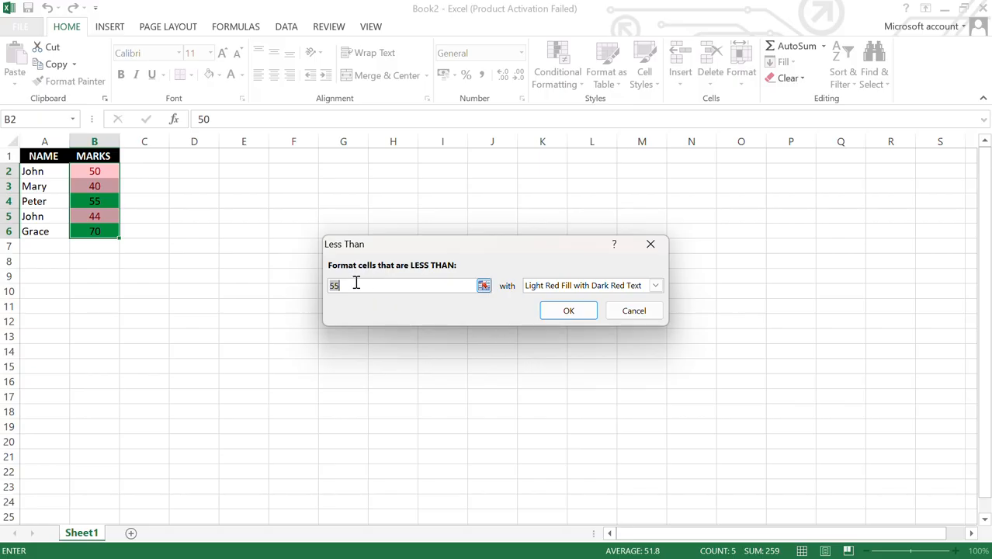
type("50")
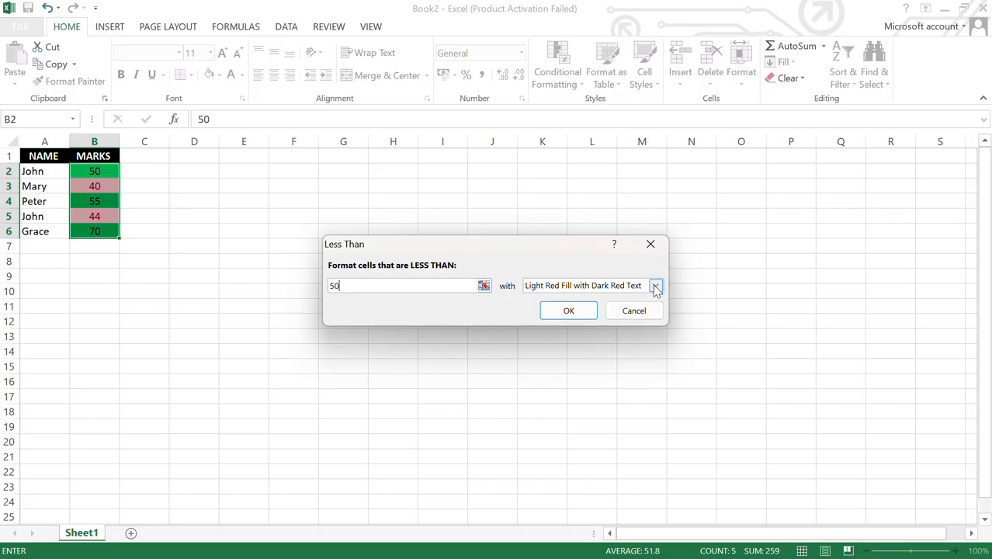
Step: Give the less-than-50 rule a custom red fill and apply it
left_click(656, 287)
left_click(655, 287)
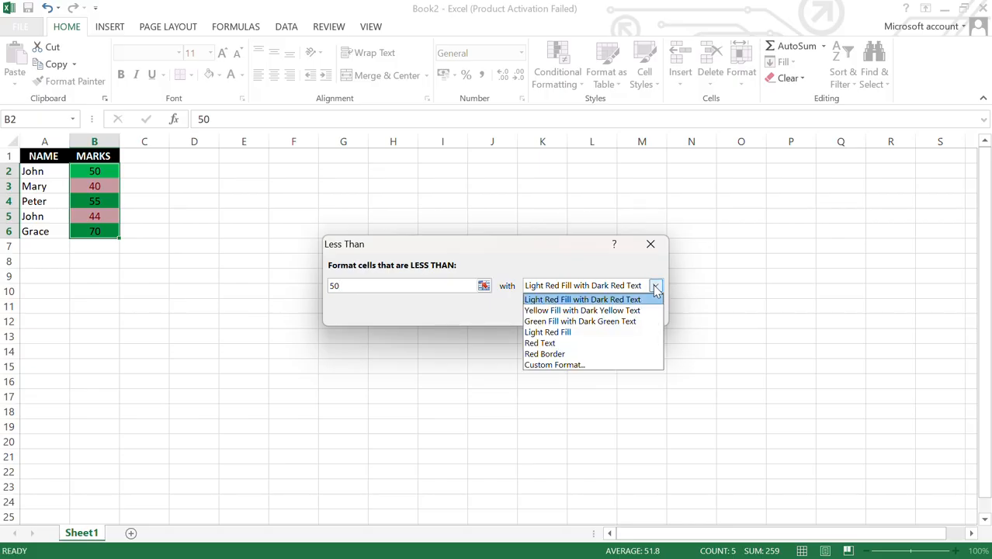
left_click(554, 365)
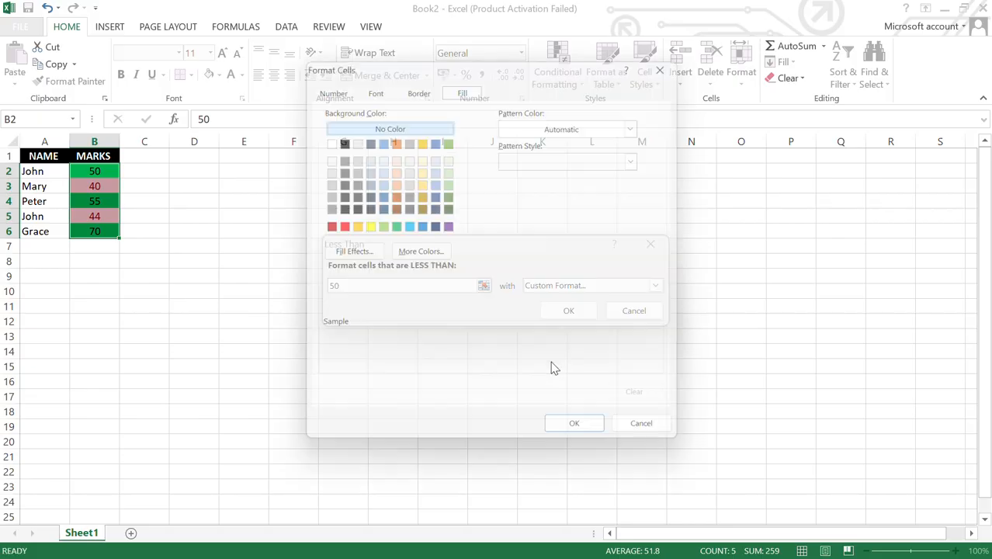
left_click(337, 226)
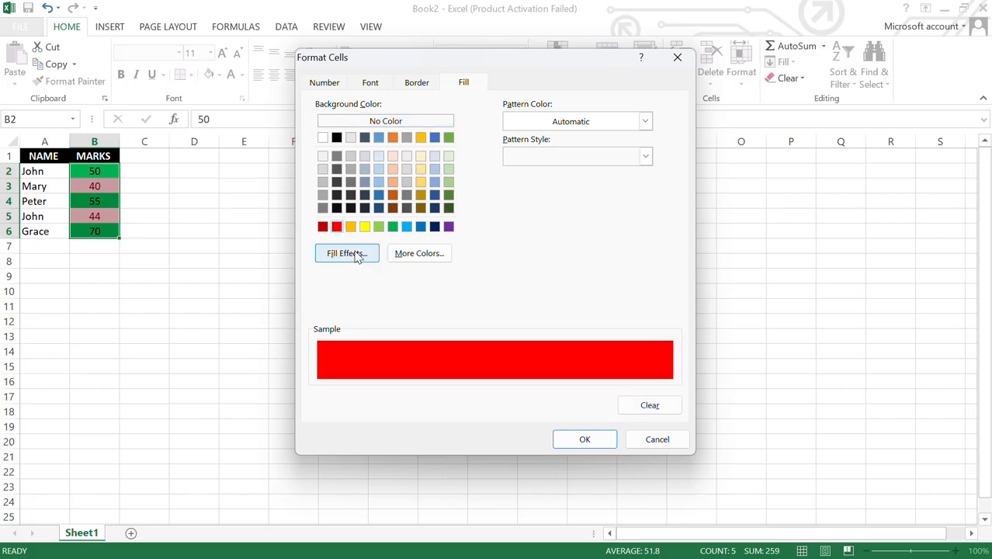
left_click(588, 445)
left_click(569, 311)
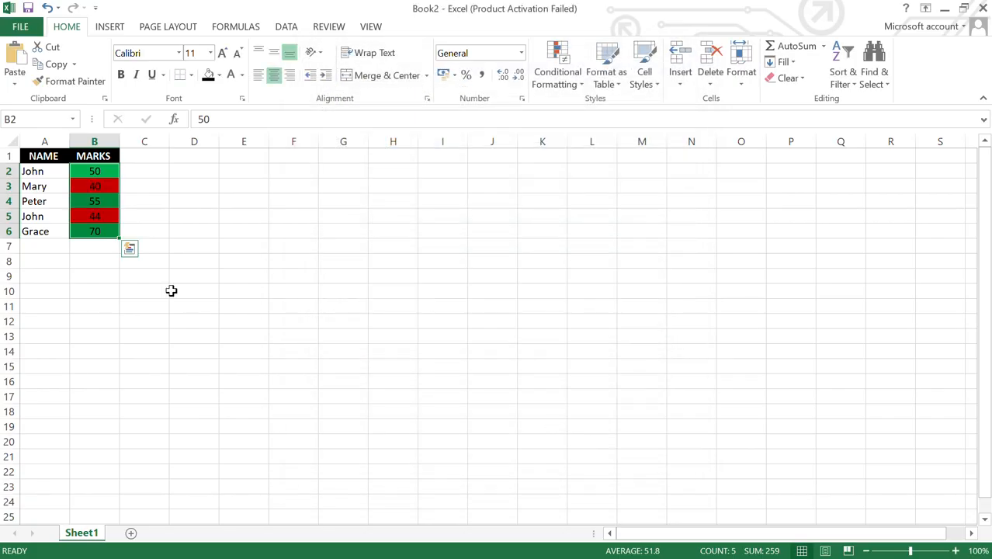
Step: Make the marks in B2:B7 bold white text at size 12
left_click_drag(97, 245, 88, 169)
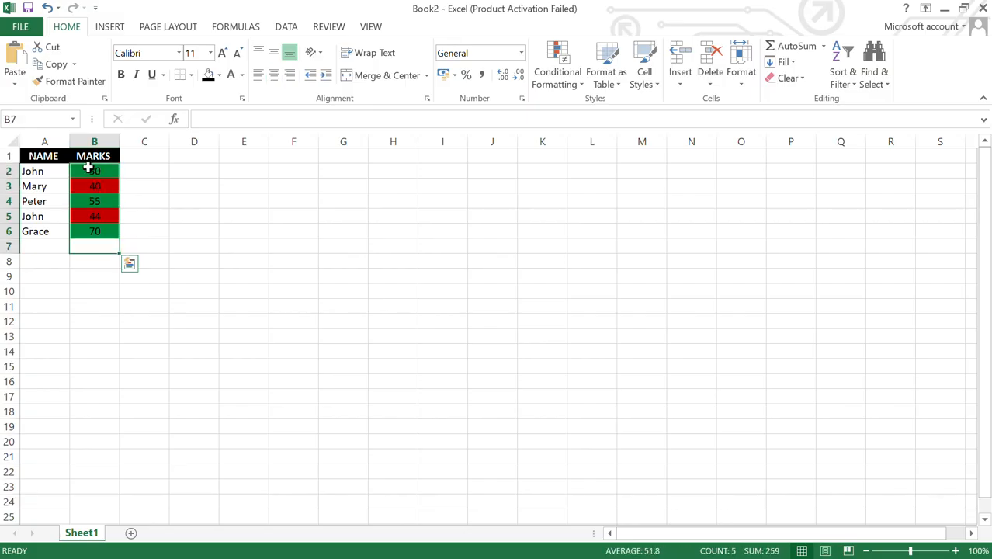
left_click(232, 77)
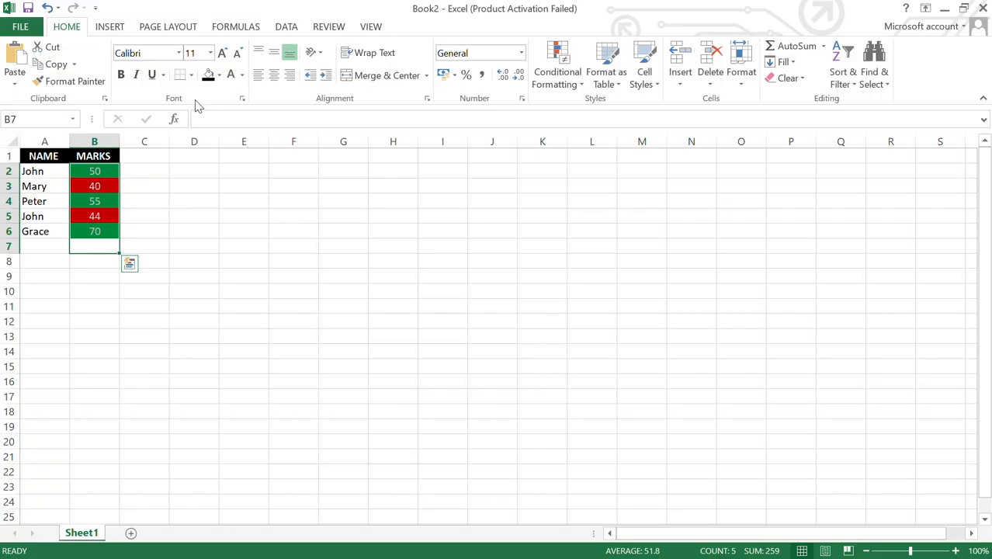
left_click(124, 78)
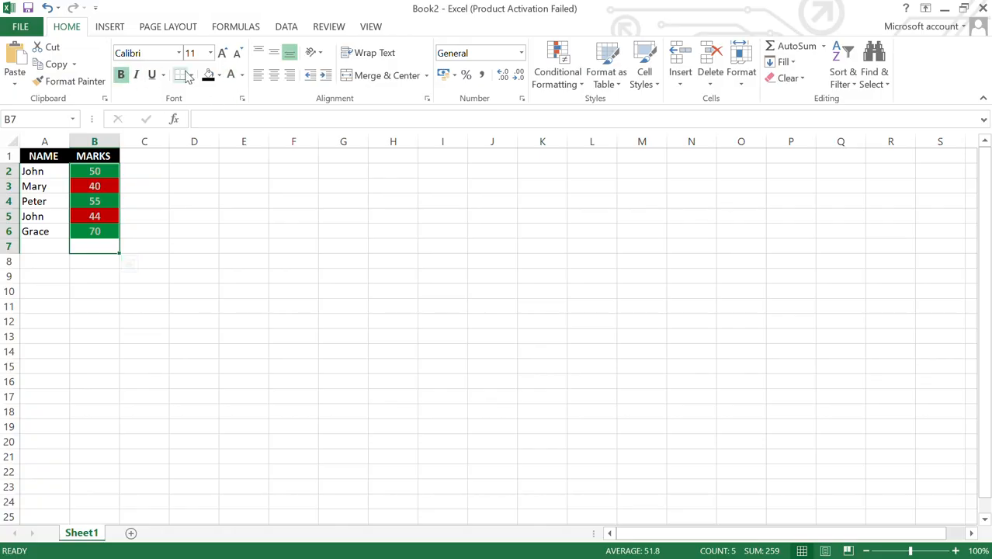
left_click(223, 54)
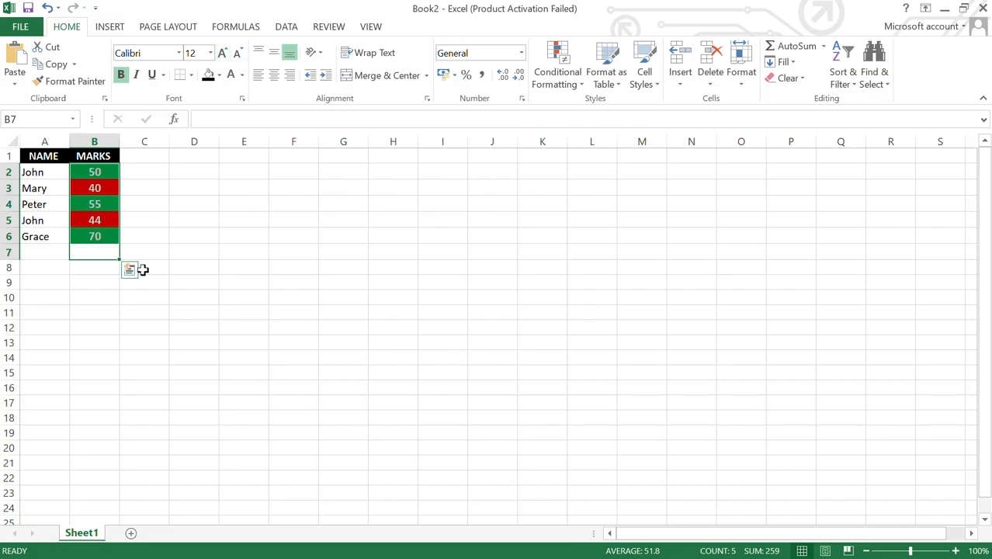
left_click(95, 281)
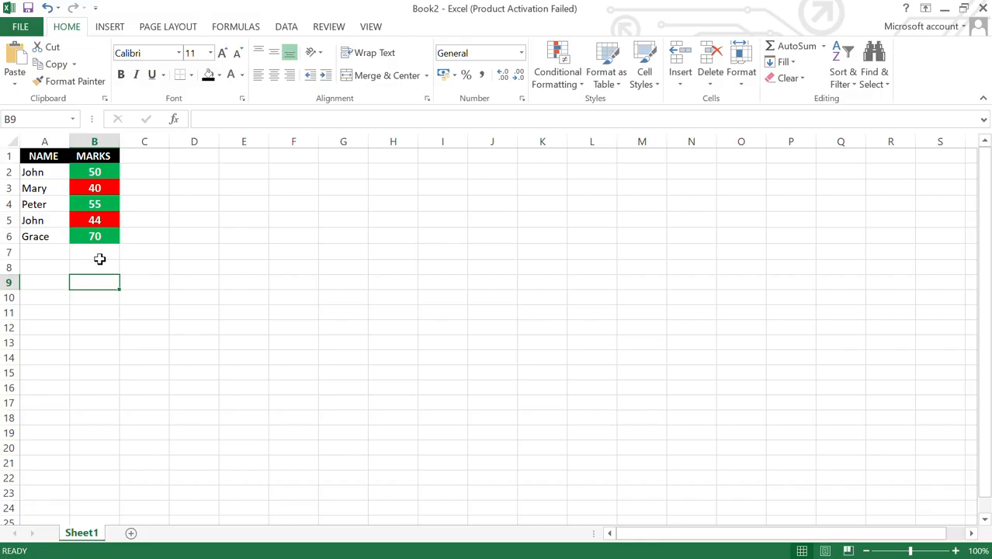
left_click(582, 87)
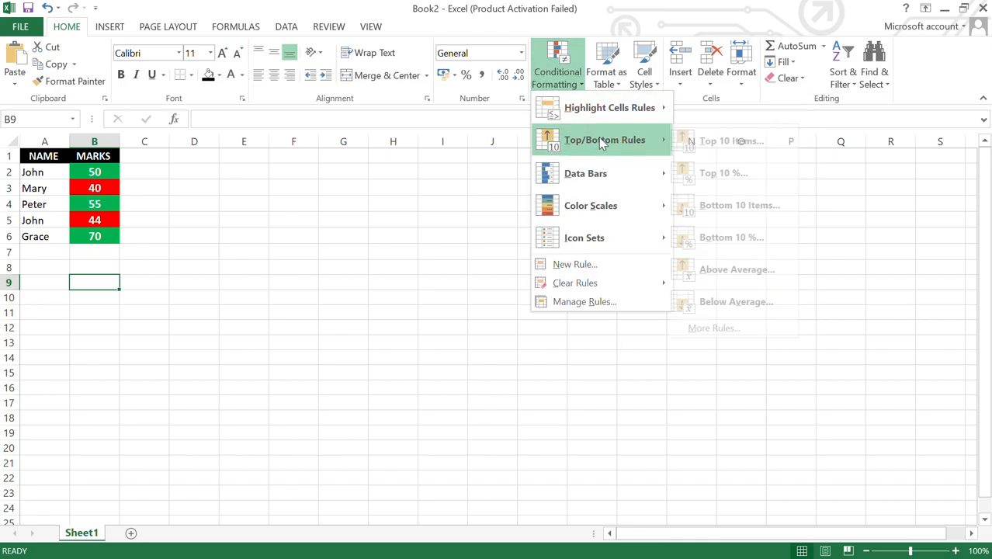
Step: Browse the Top/Bottom Rules, Data Bars, Icon Sets and Color Scales options without applying any
mouse_move(592, 170)
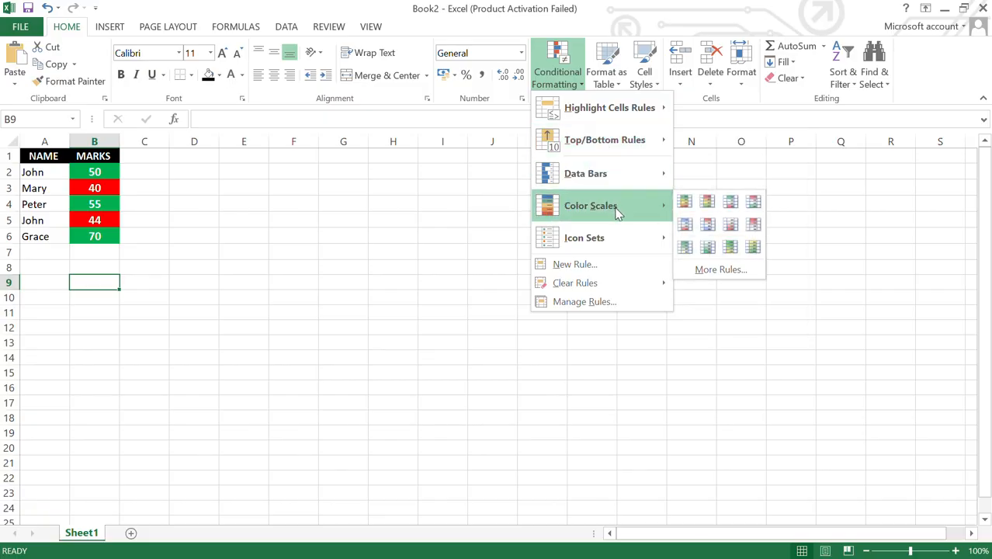
mouse_move(644, 238)
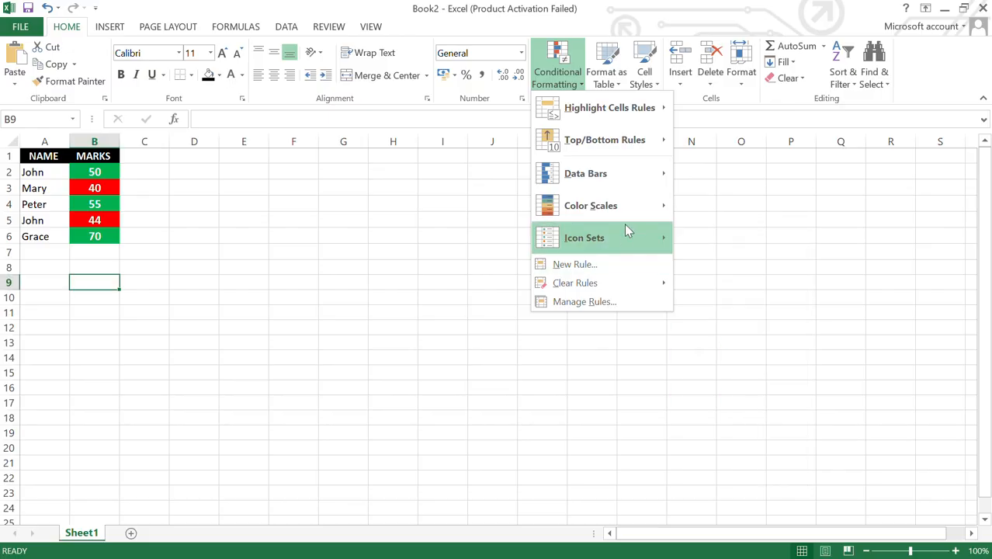
mouse_move(627, 220)
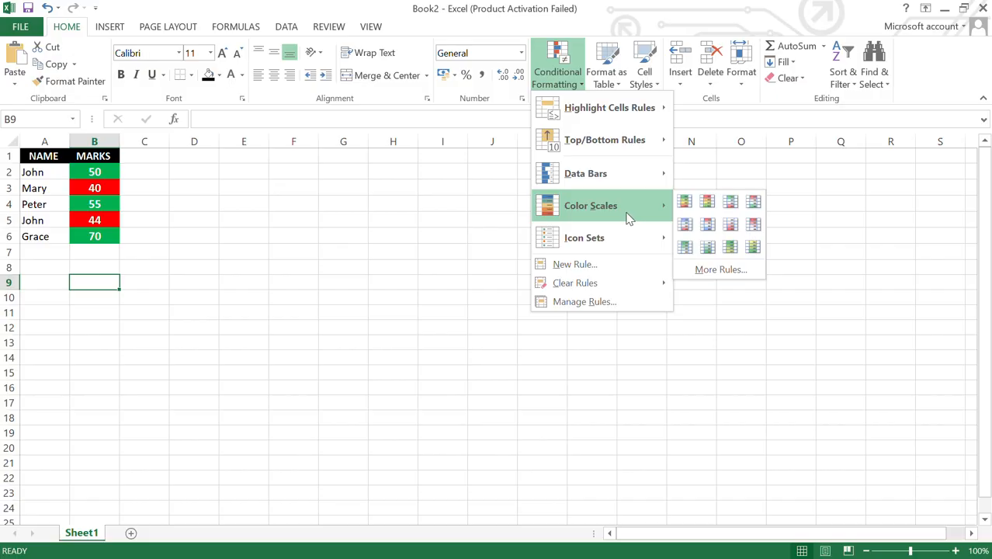